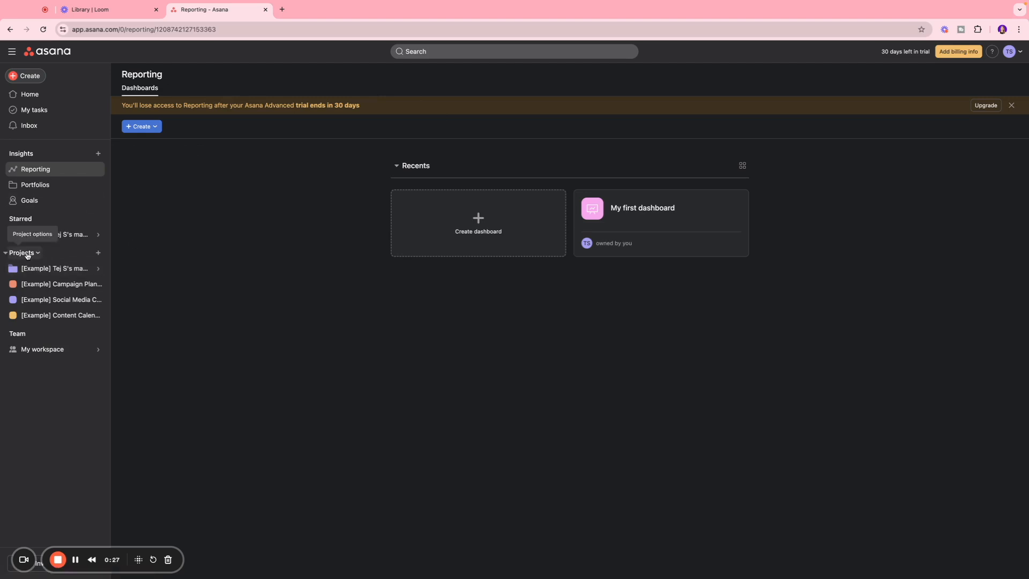
Start a new project using a template from the library
click(98, 253)
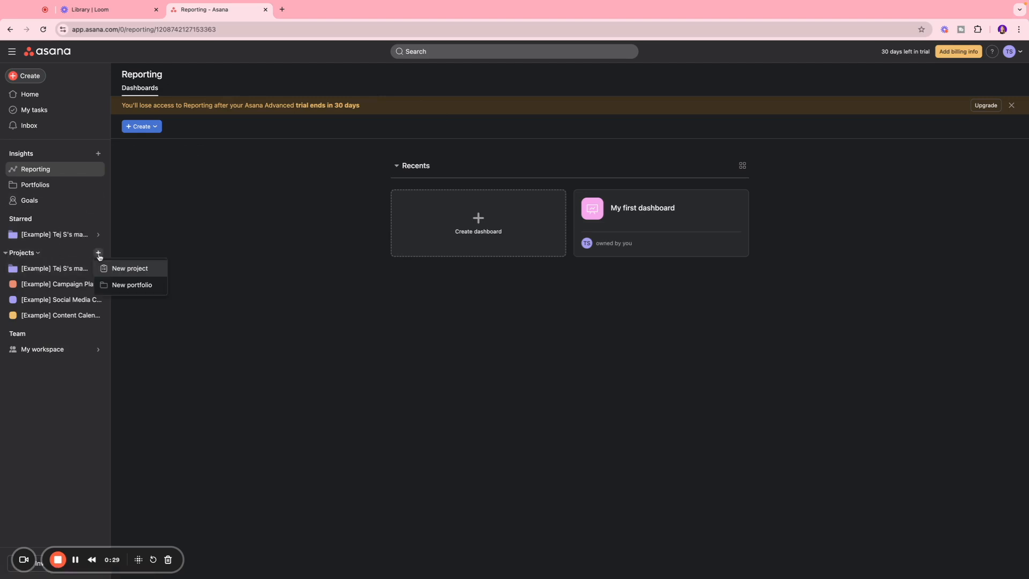
click(142, 269)
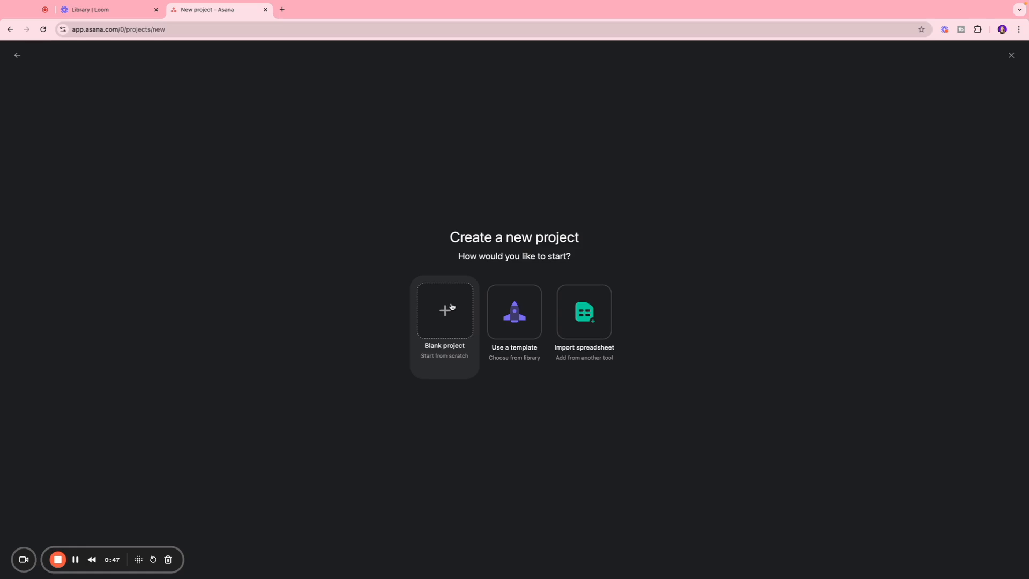
click(510, 316)
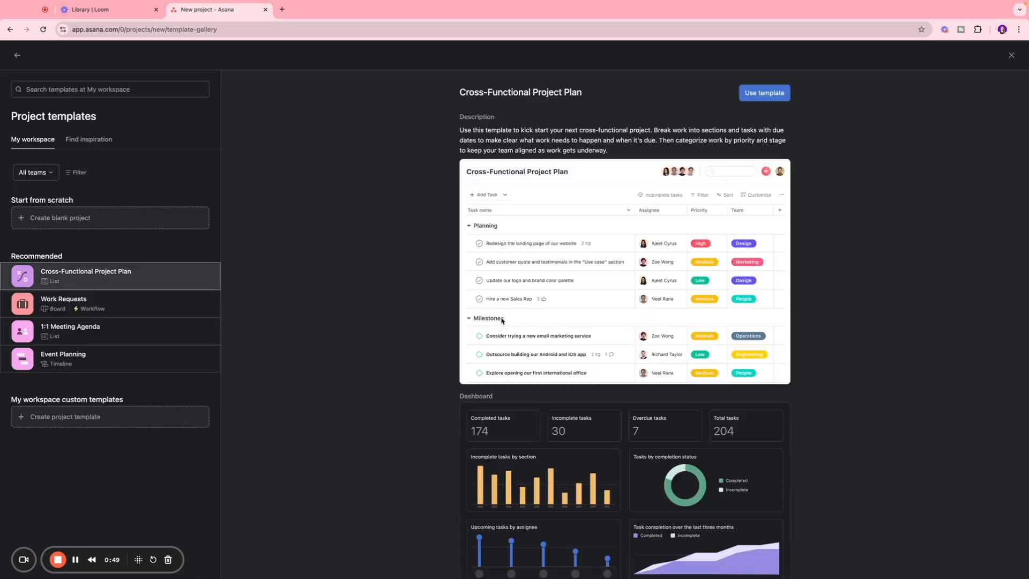
Preview the Work Requests and 1:1 Meeting Agenda project templates
click(98, 90)
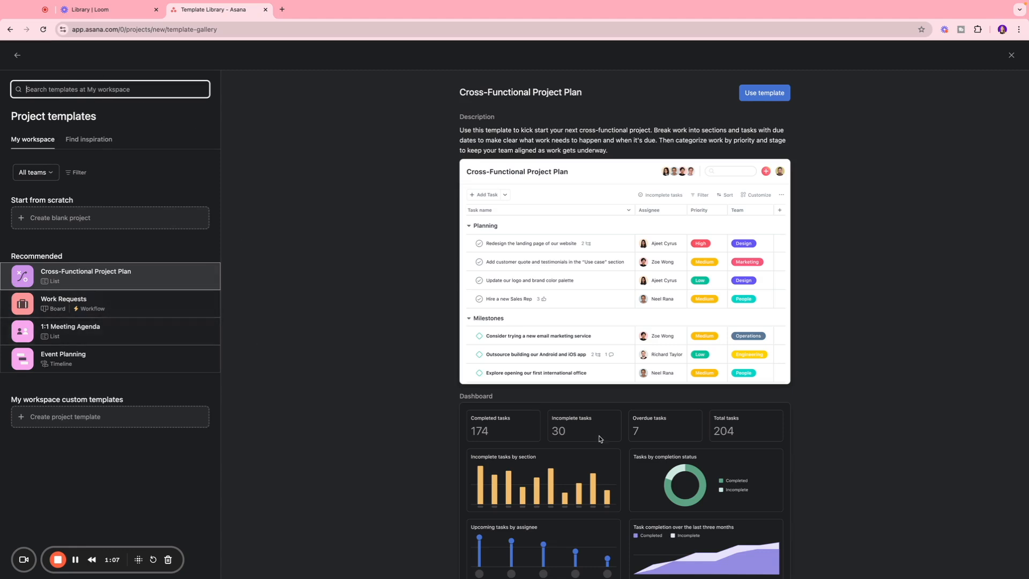
click(93, 300)
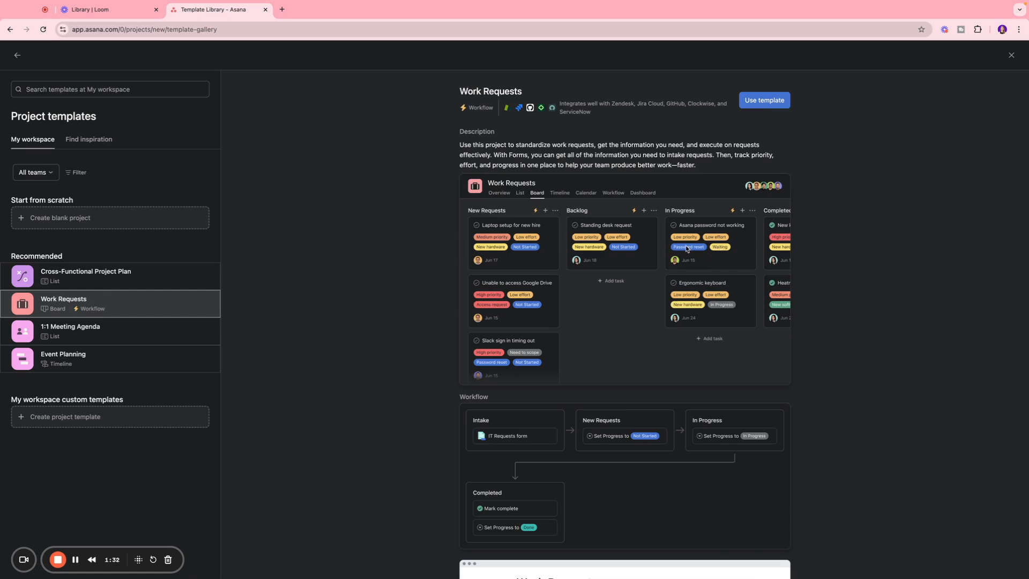
click(77, 337)
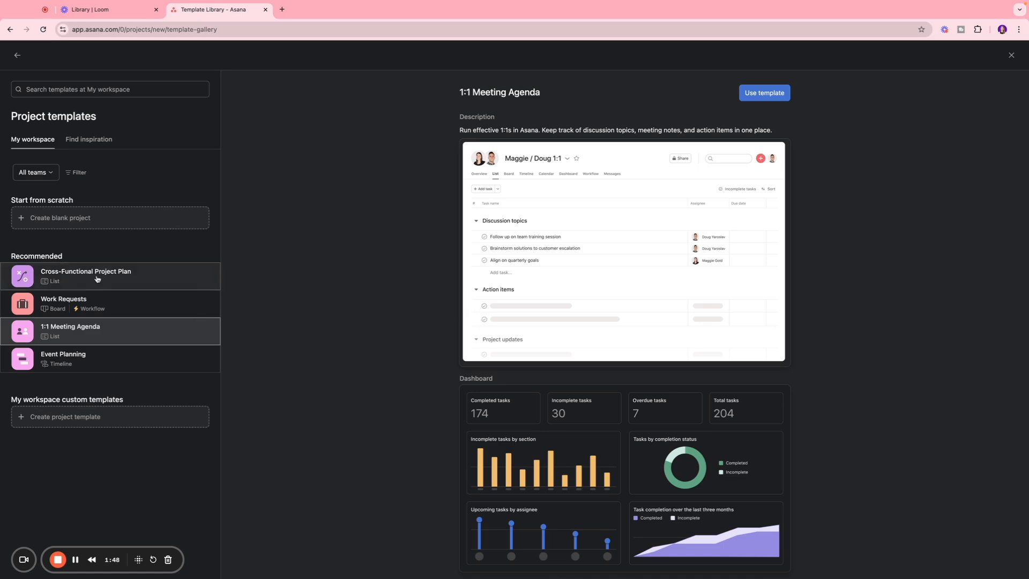
Create a project from the Cross-Functional Project Plan template, named "LinkedIN Campaign: Cross-Functional Project Plan"
click(91, 277)
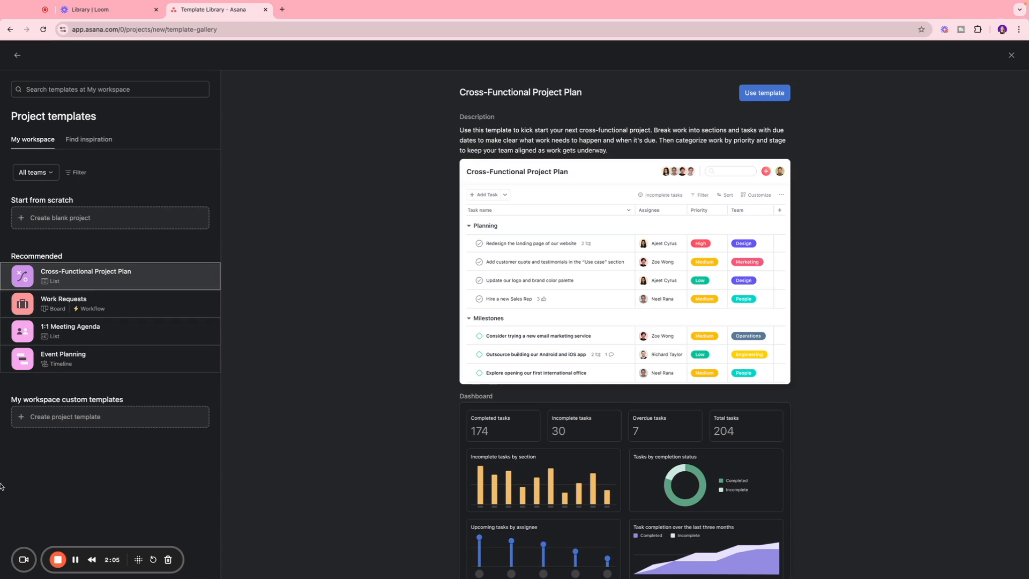
click(758, 92)
click(553, 168)
drag(555, 167, 427, 170)
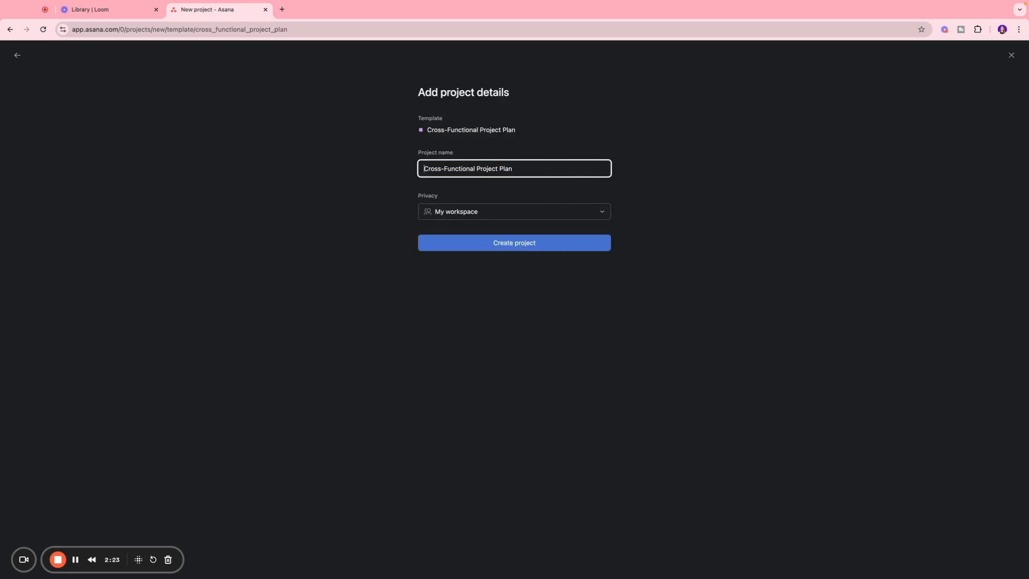
text(Lni)
key(BackSpace)
key(BackSpace)
key(BackSpace)
text(Linkedi)
key(BackSpace)
text(IN Campaign:)
key(Return)
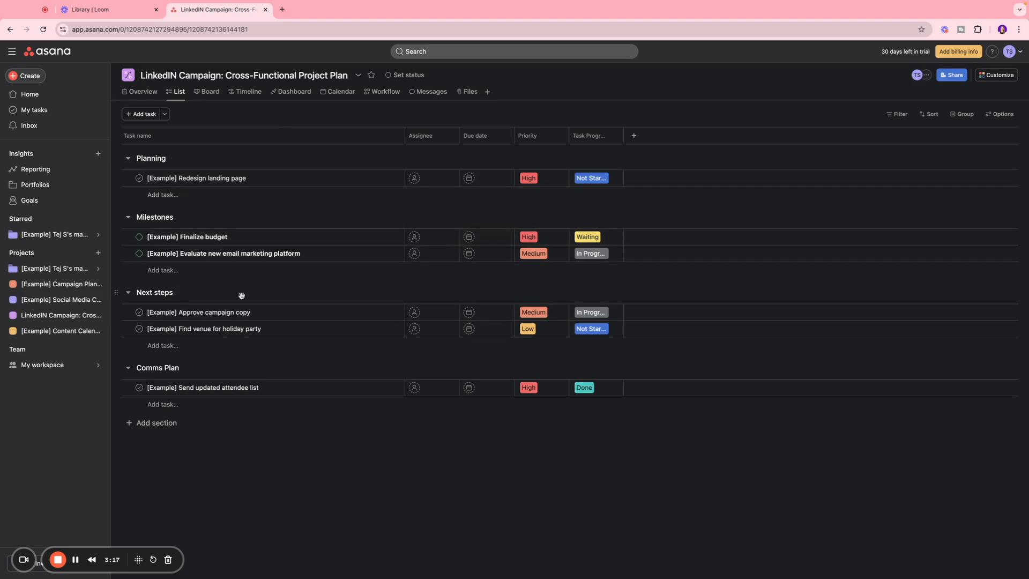
Add an unnamed section below Comms Plan and delete the "[Example] Redesign landing page" task from the Planning section
click(145, 424)
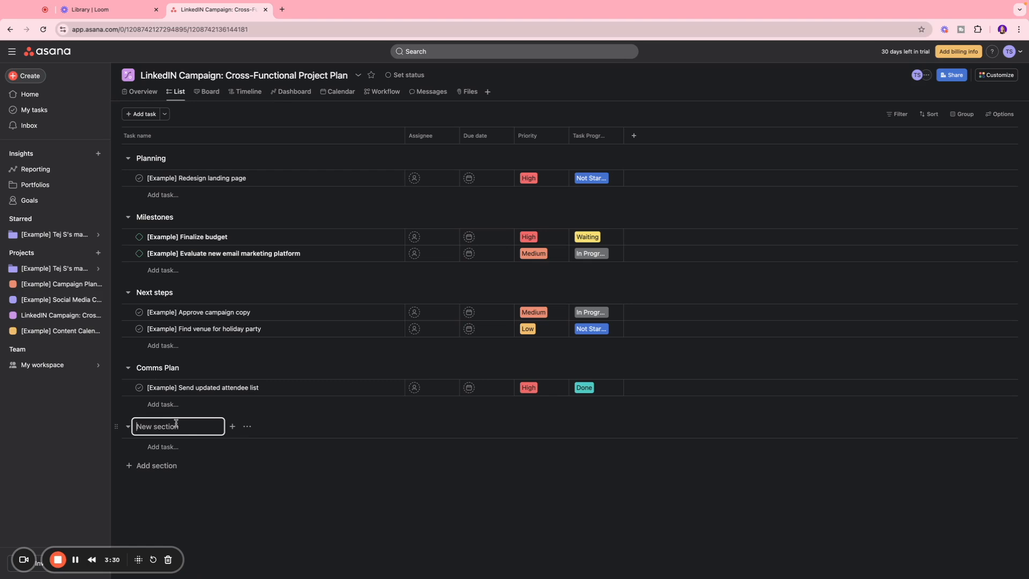
click(167, 159)
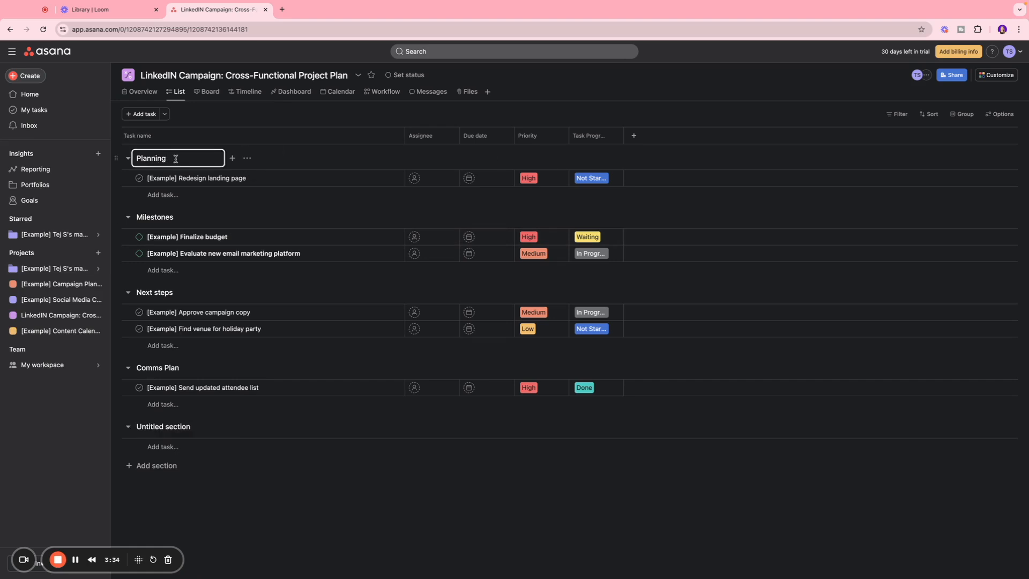
click(232, 179)
drag(146, 179, 247, 179)
key(BackSpace)
key(BackSpace)
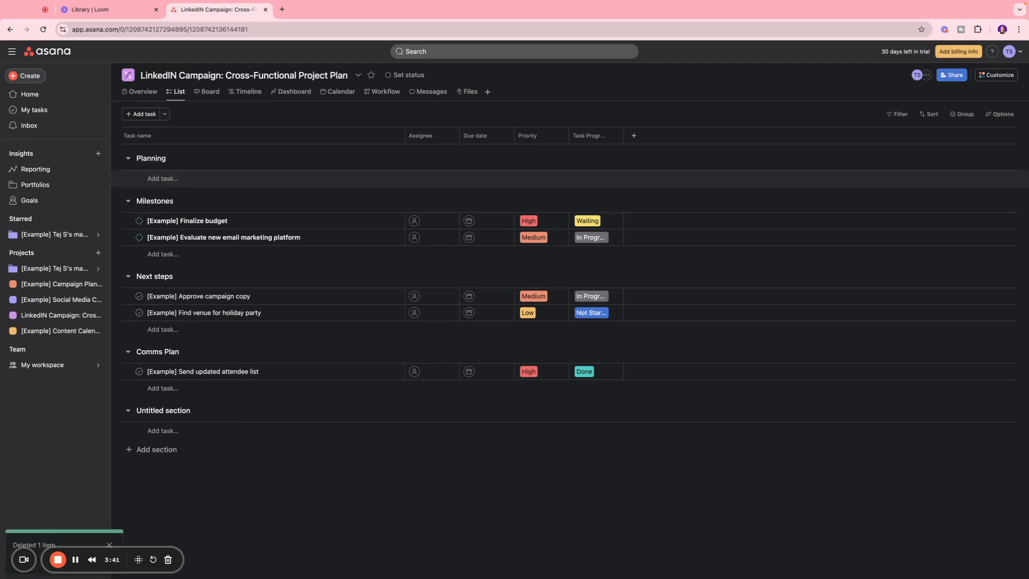
Add the tasks "Research on previous campaign performance" and "Build a Strategy Deck" to the Planning section
click(166, 179)
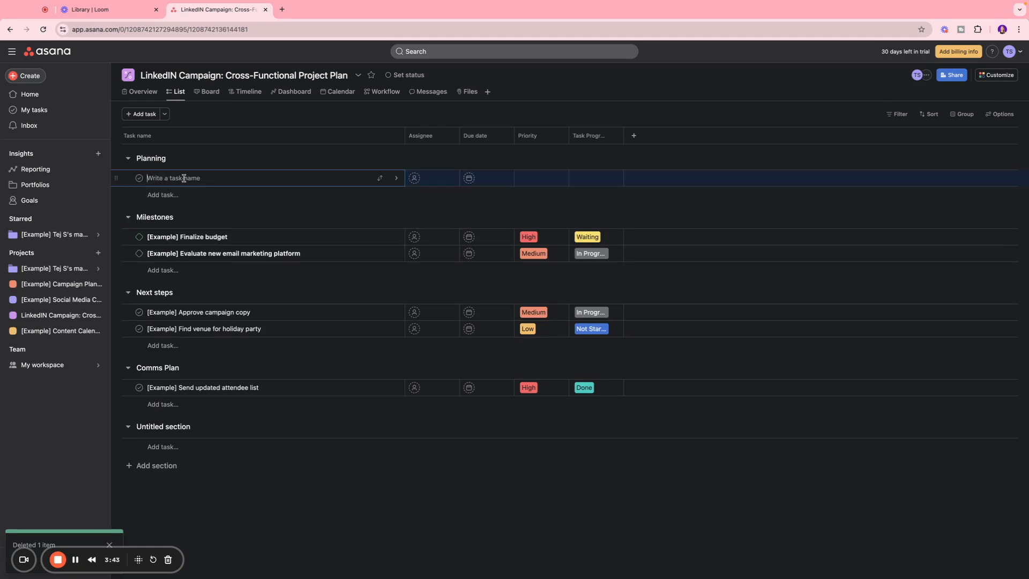
text(Research on previous campaign performance)
key(Return)
text(Build a Strategy Deck b)
key(BackSpace)
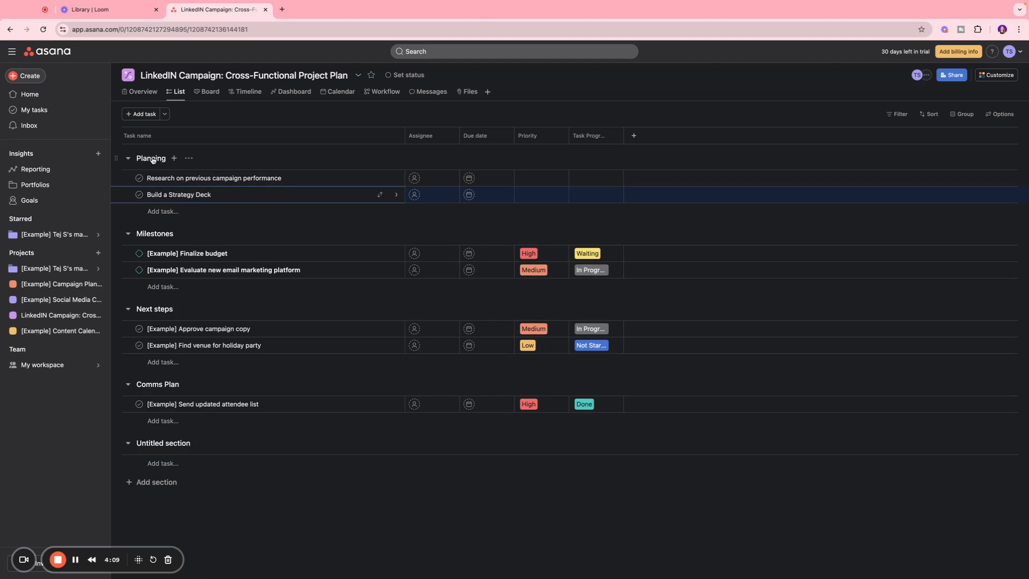
Assign both Planning tasks to the account owner
click(414, 178)
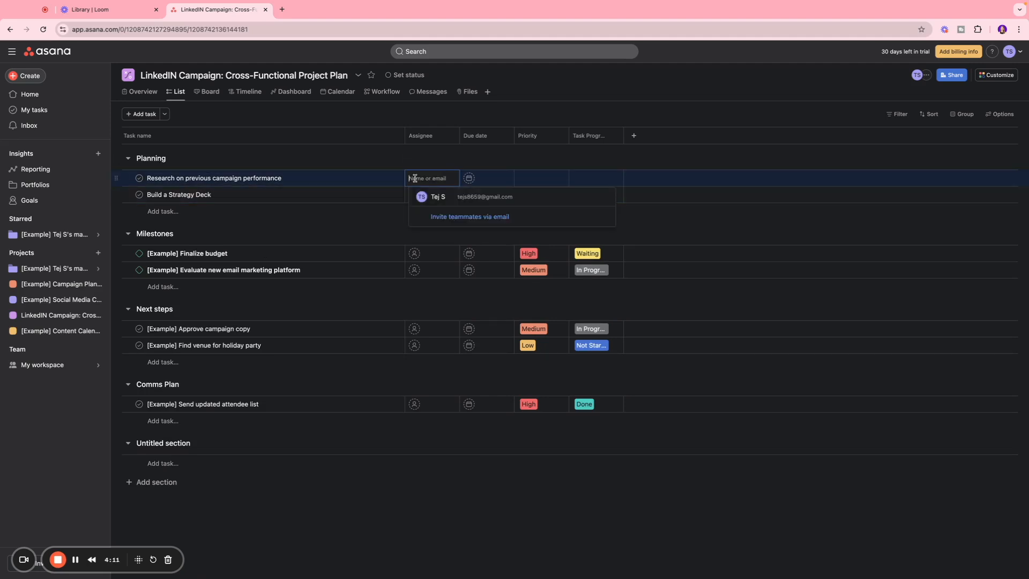
click(432, 196)
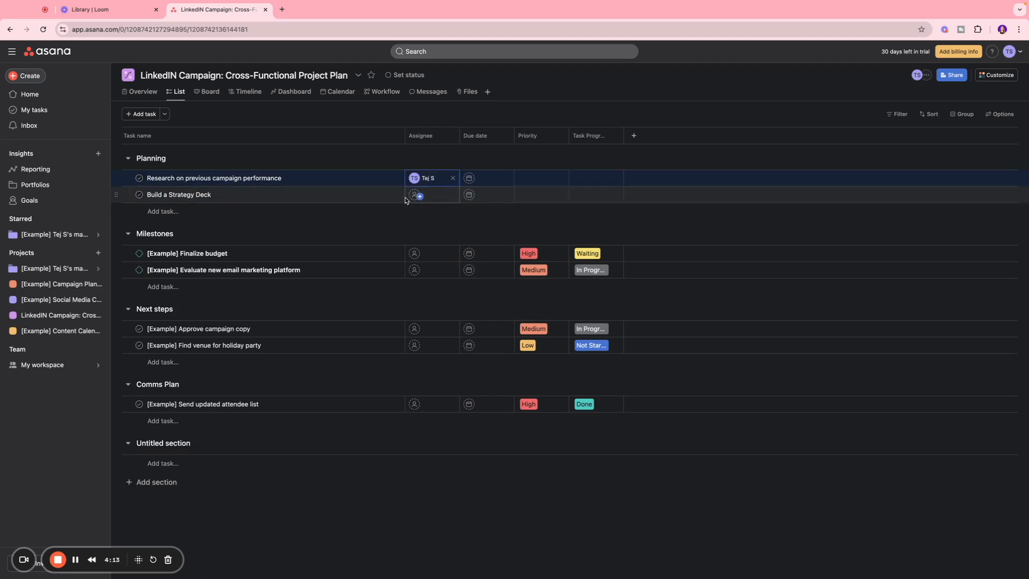
click(413, 195)
click(429, 211)
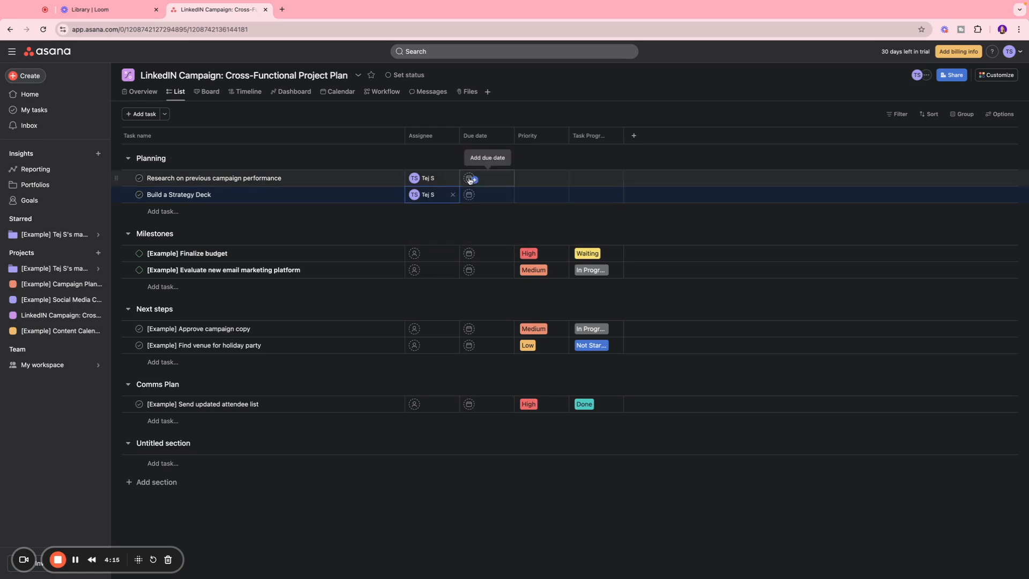
Set the due dates to November 12, 2024 for the research task and November 14, 2024 for the strategy deck task
click(470, 179)
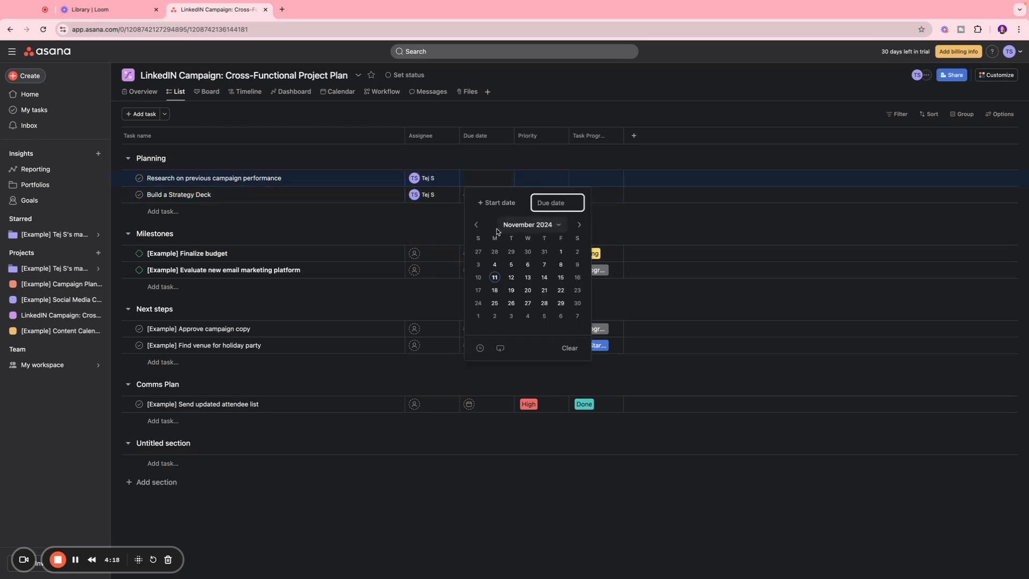
click(512, 282)
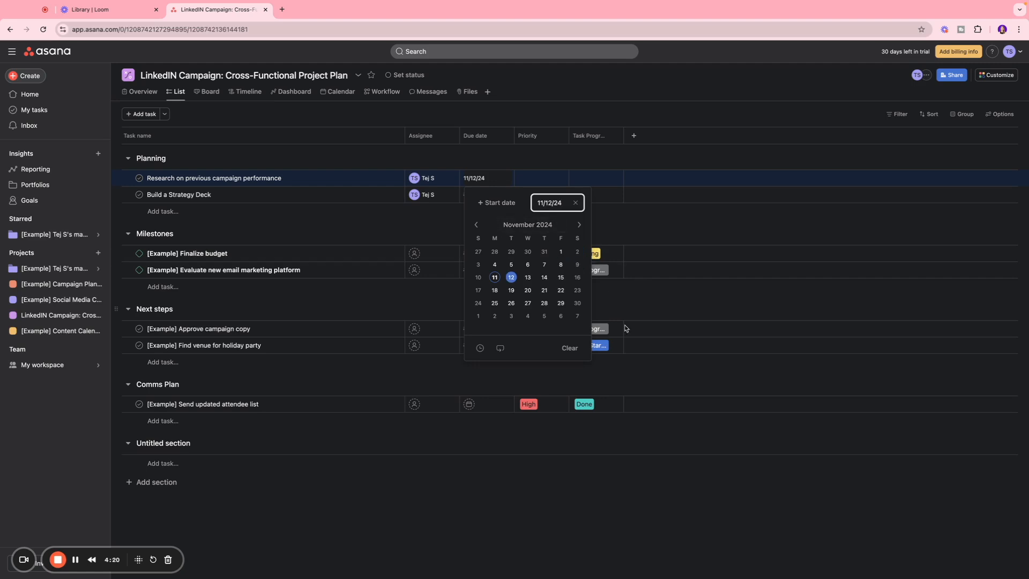
click(624, 219)
click(470, 195)
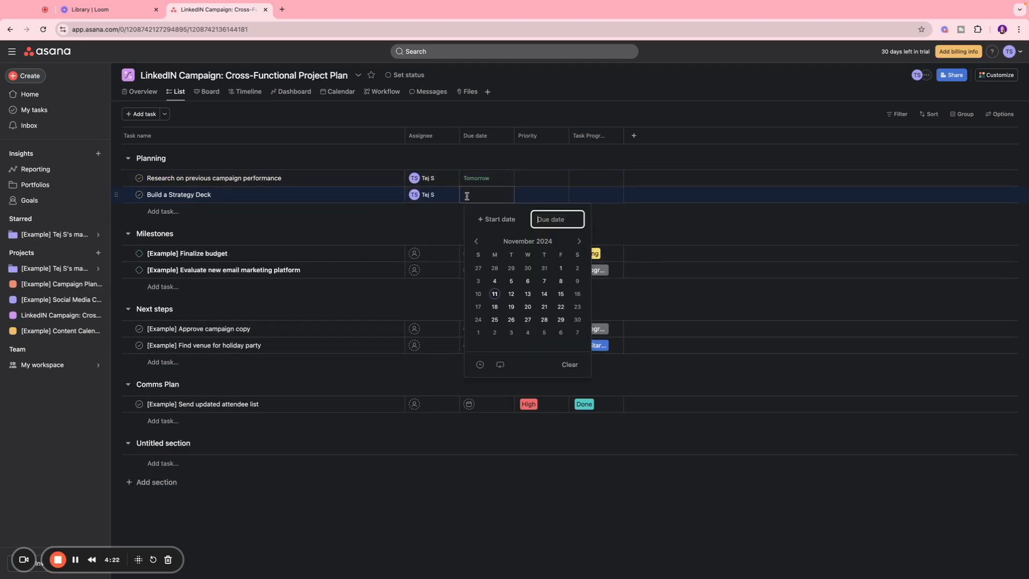
click(539, 298)
click(523, 179)
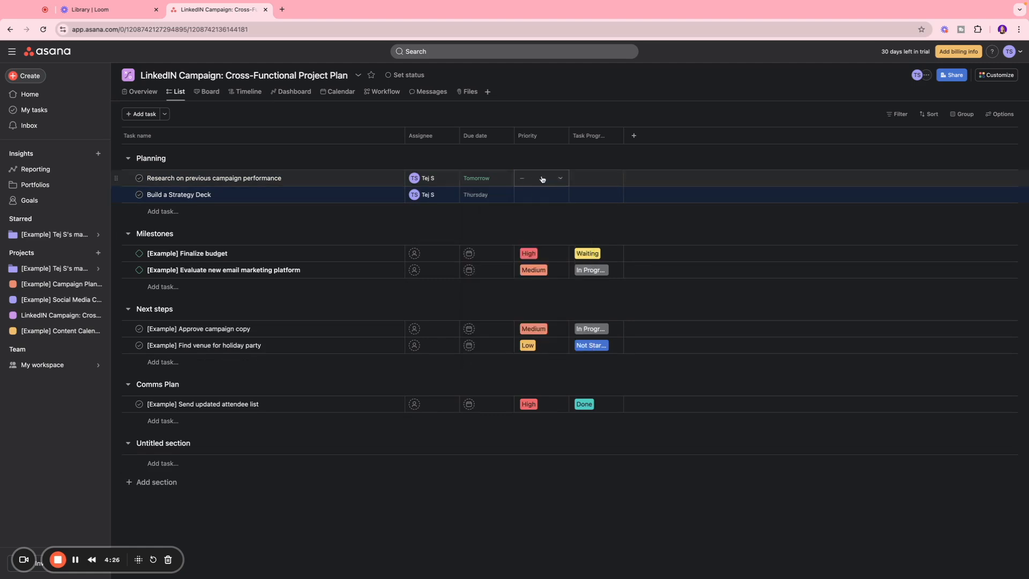
Set the priority to High for the research task and Low for the strategy deck task
click(545, 178)
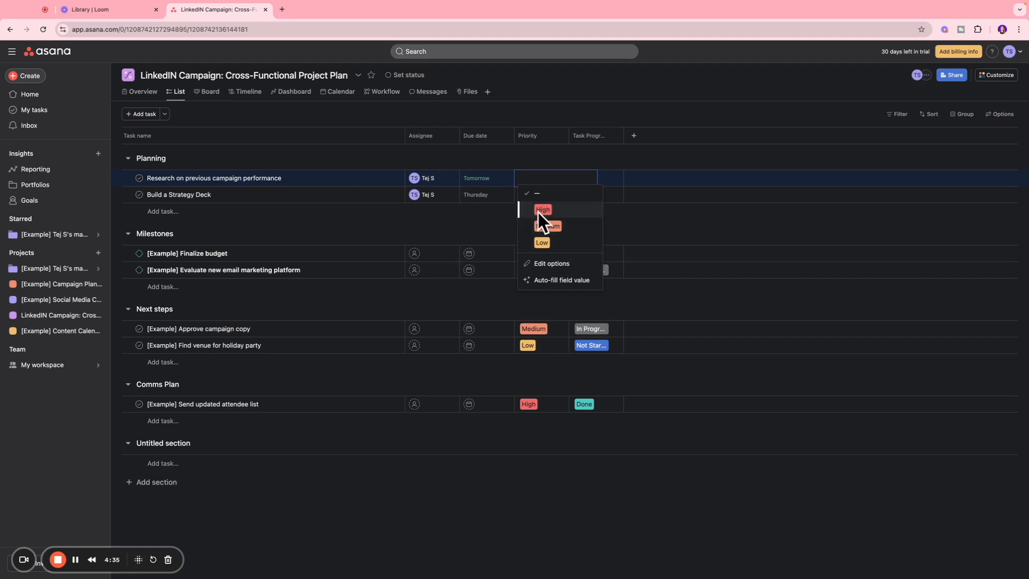
click(525, 216)
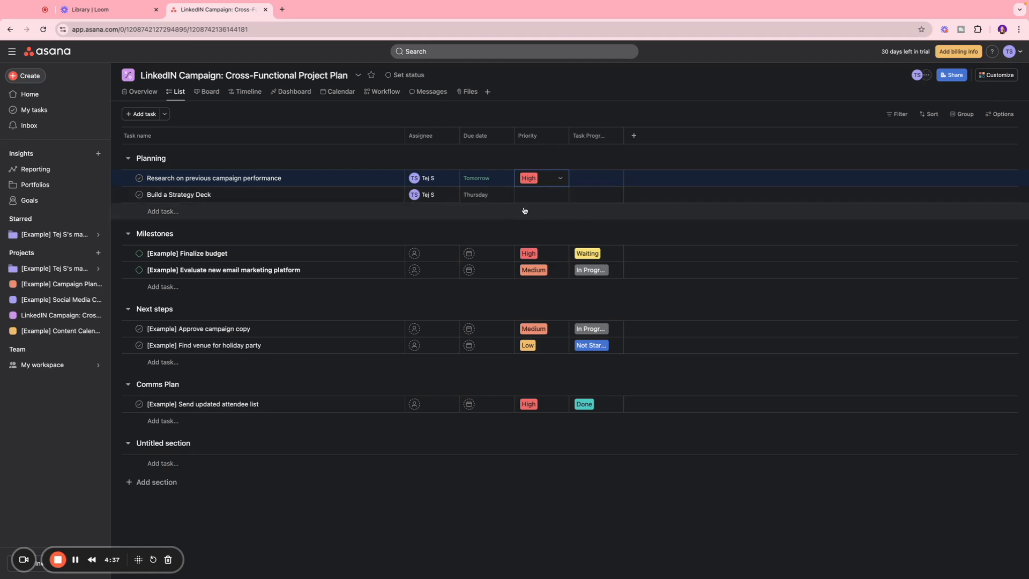
click(536, 194)
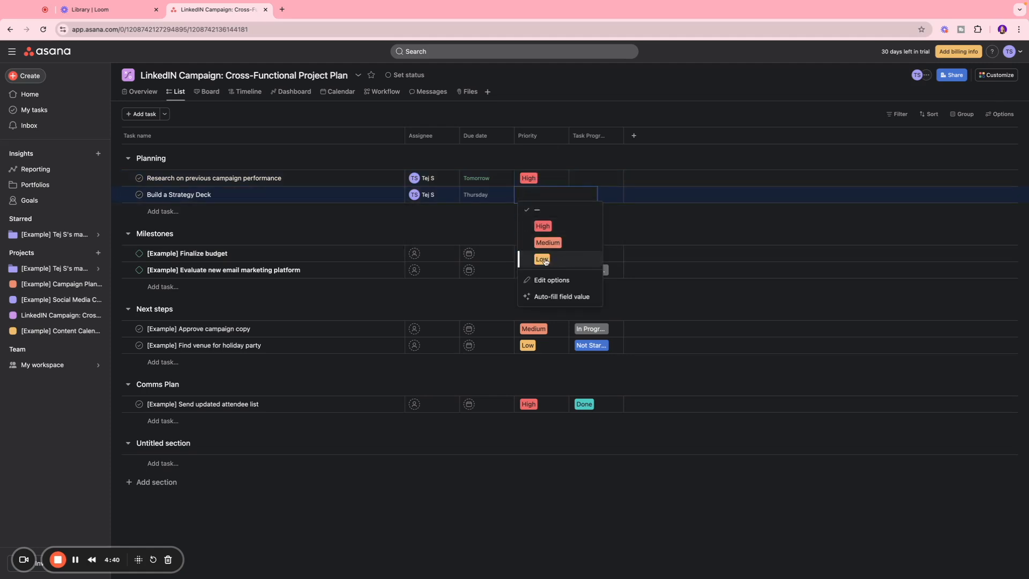
click(543, 260)
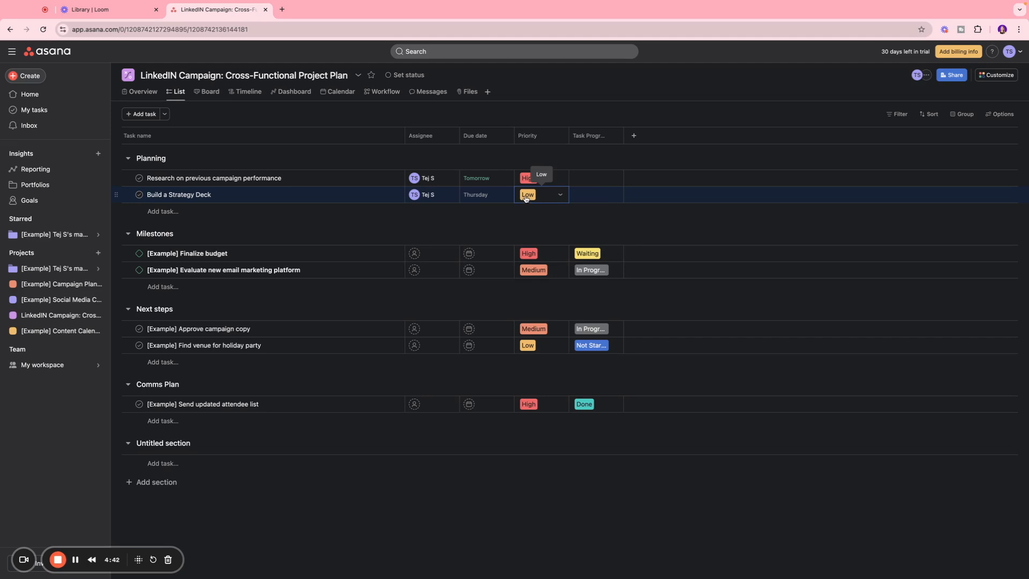
Set the task progress to In Progress for the research task and Not Started for the strategy deck task
click(589, 176)
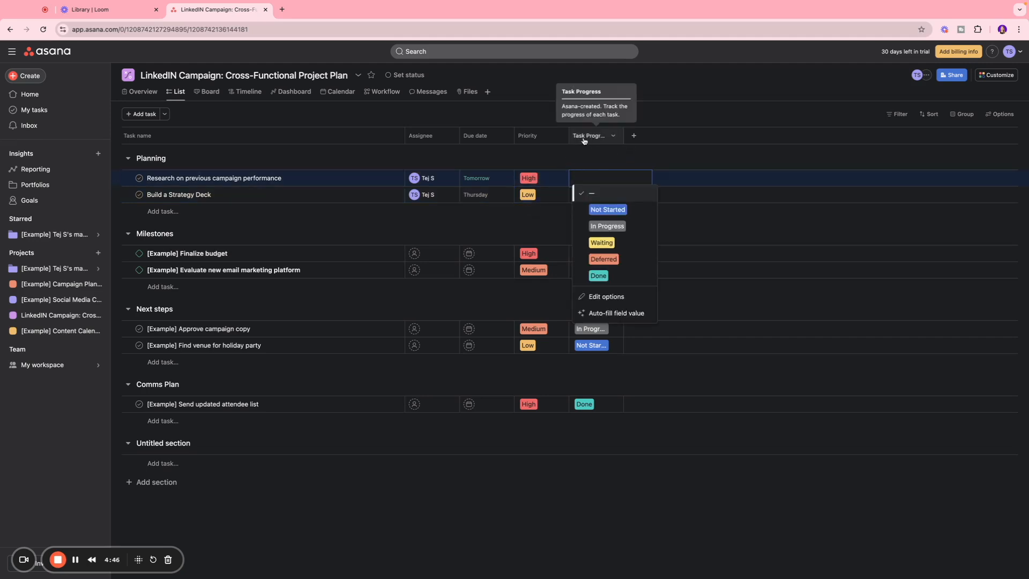
click(613, 226)
click(595, 195)
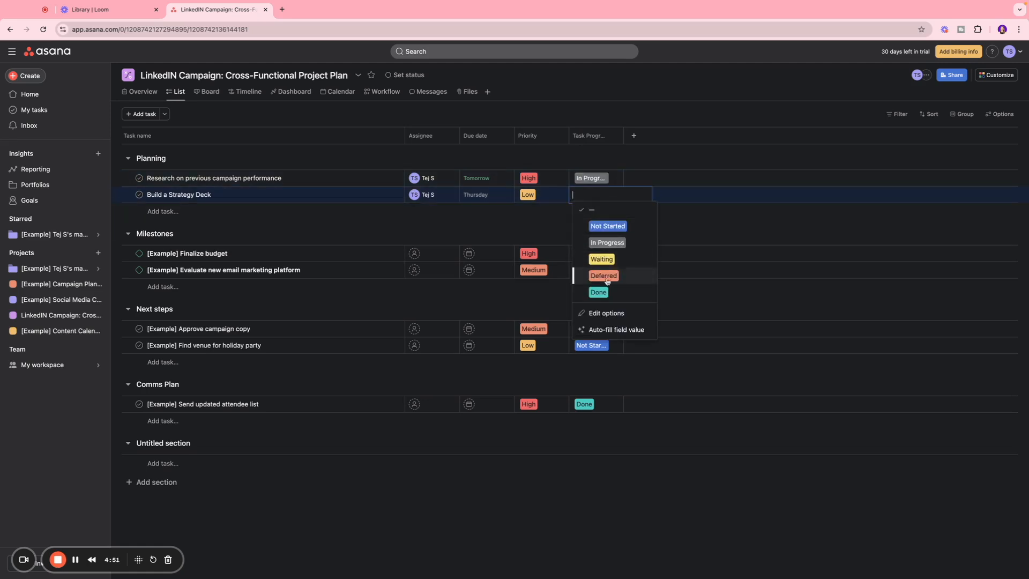
click(607, 226)
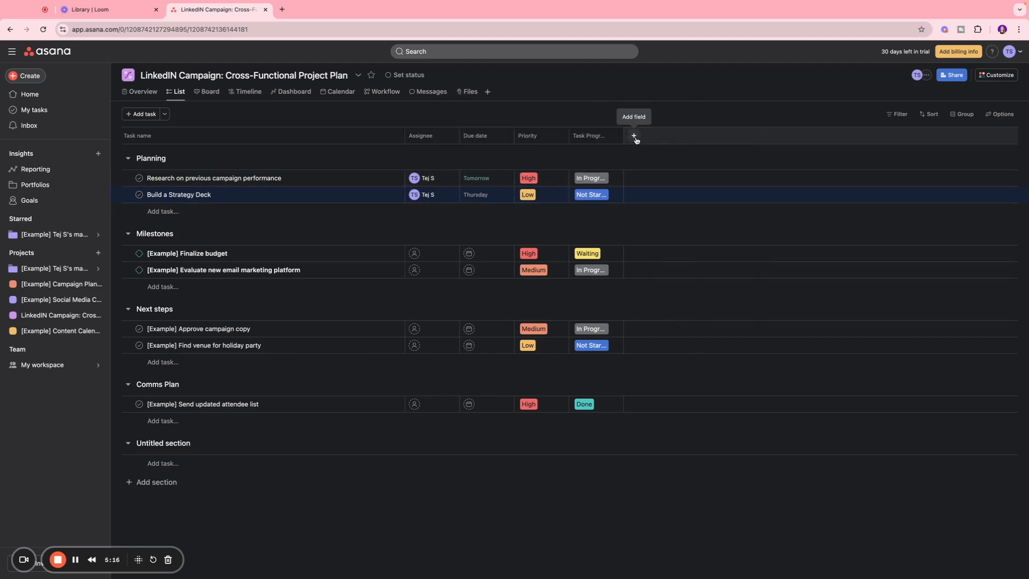
Look over the field types available for a new column without adding one
click(634, 137)
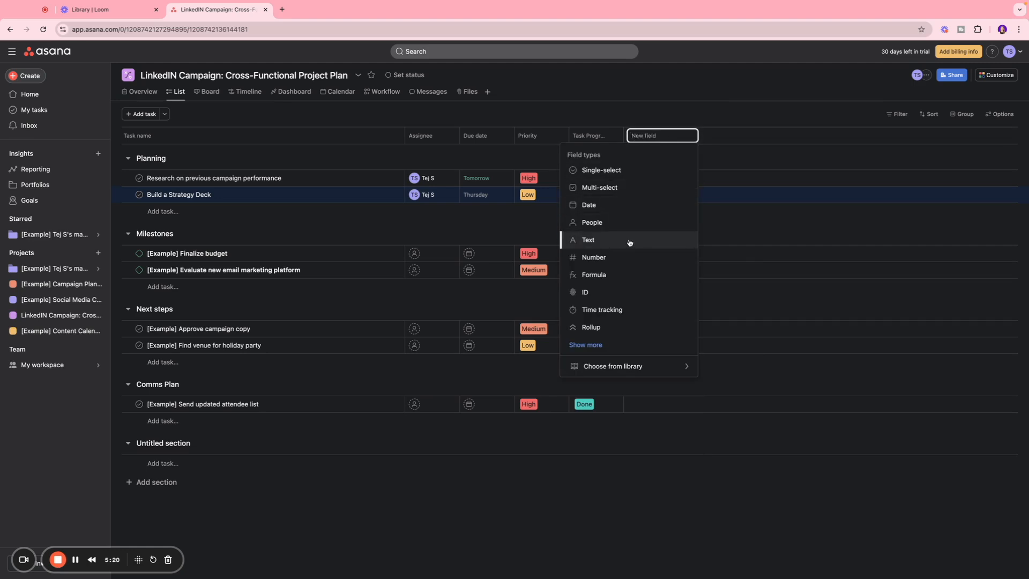
click(629, 104)
Rename the Milestones section as "Creative Execution"
click(164, 233)
key(super+a)
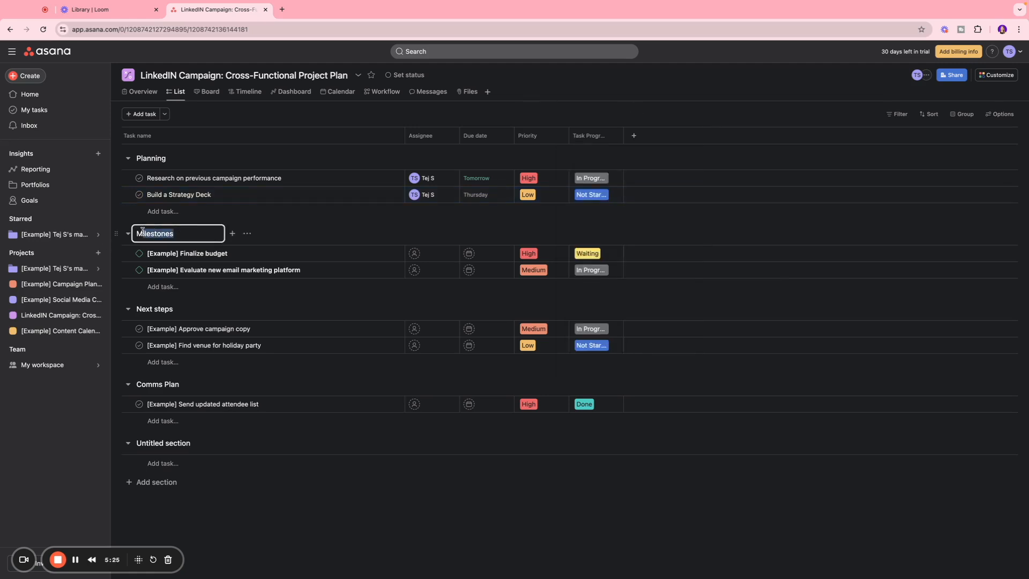
text(Creative Execution)
Rename the "[Example] Finalize budget" task as "Develop the assets"
click(211, 253)
drag(227, 253, 146, 252)
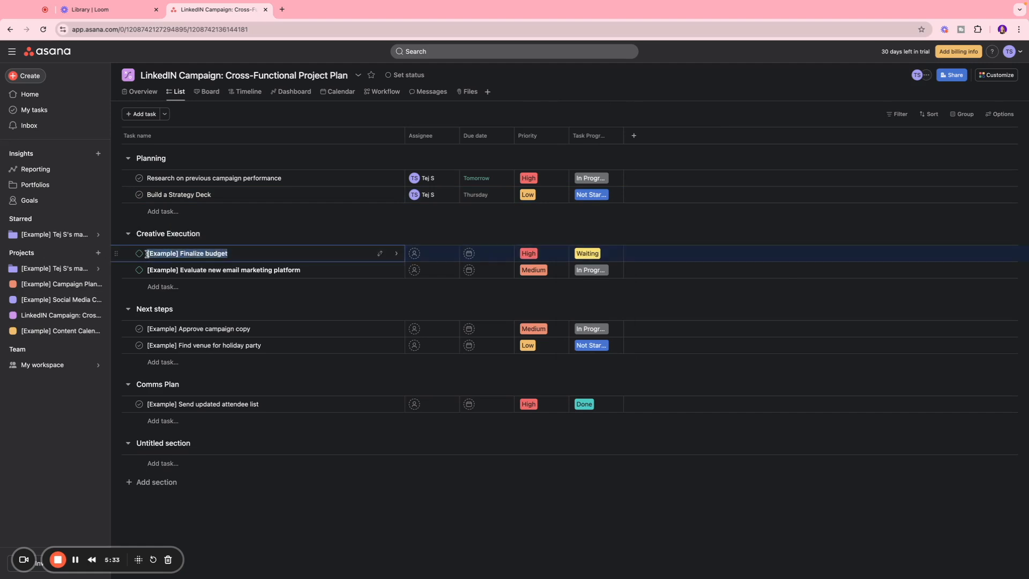
text(Develop the assets)
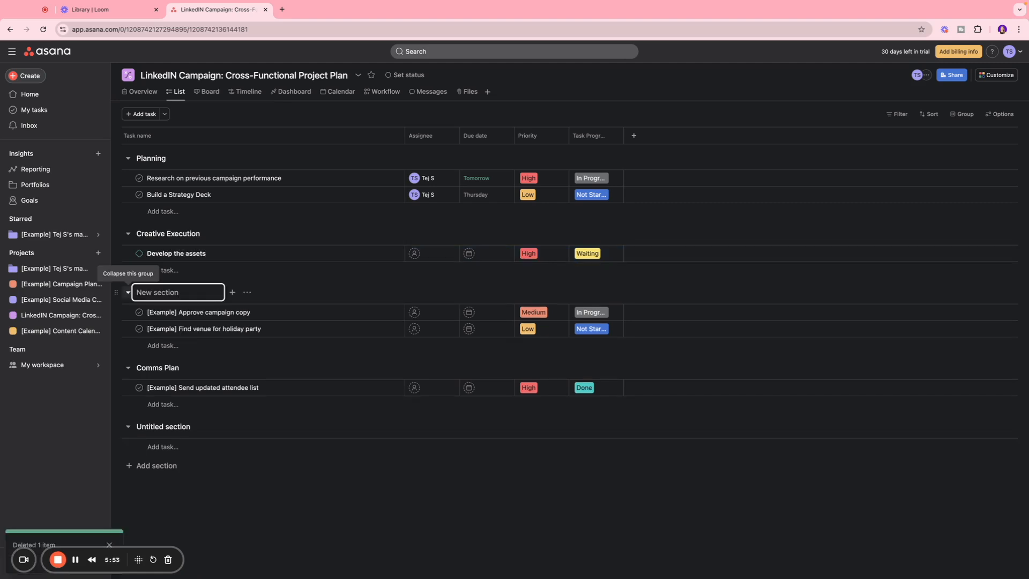
Rename the Next steps section as "Deployment" and its first task as "Media Team would work on deploying the assets"
text(Deployment)
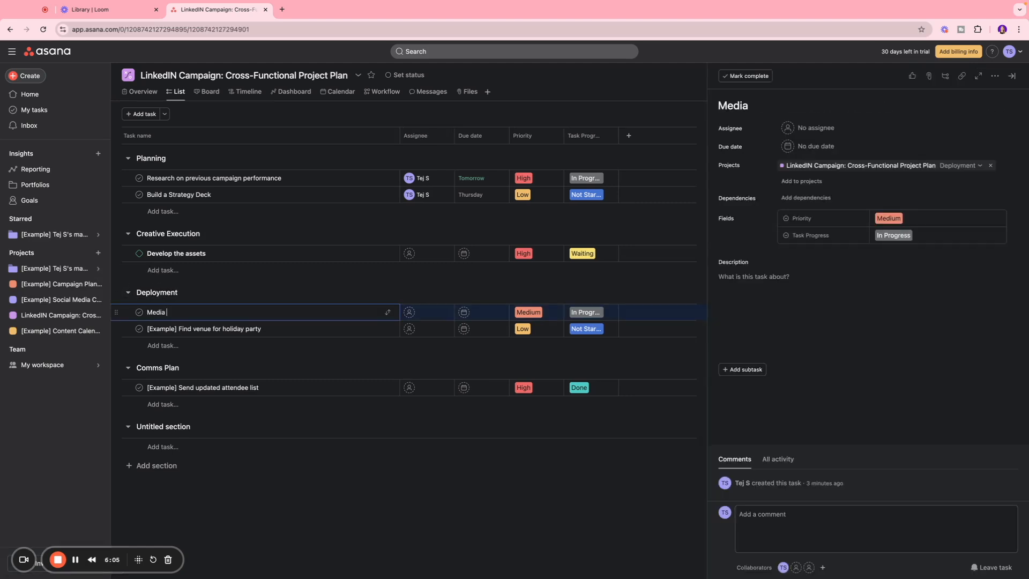
text(Team would work on deploying the assets)
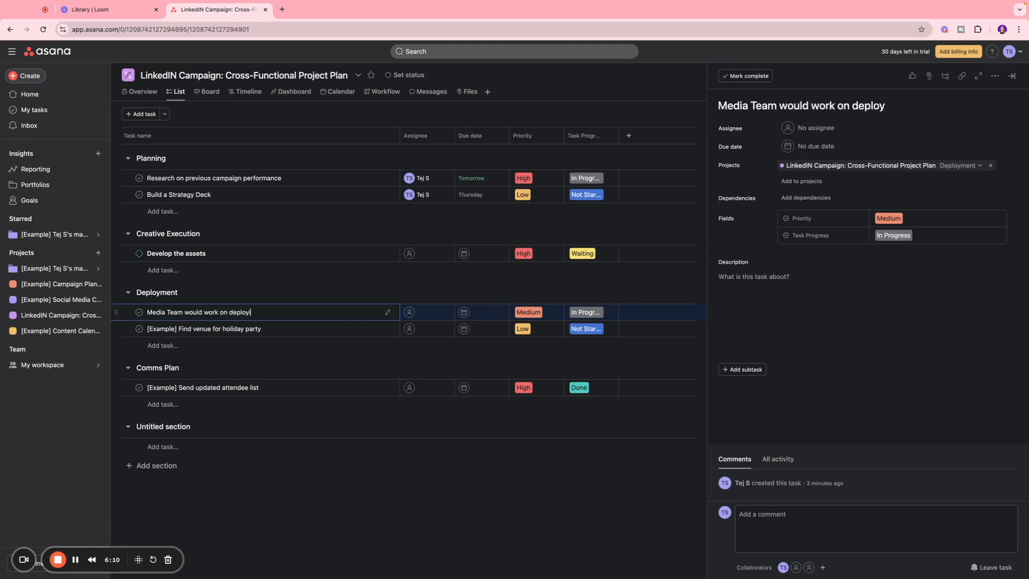
key(Down)
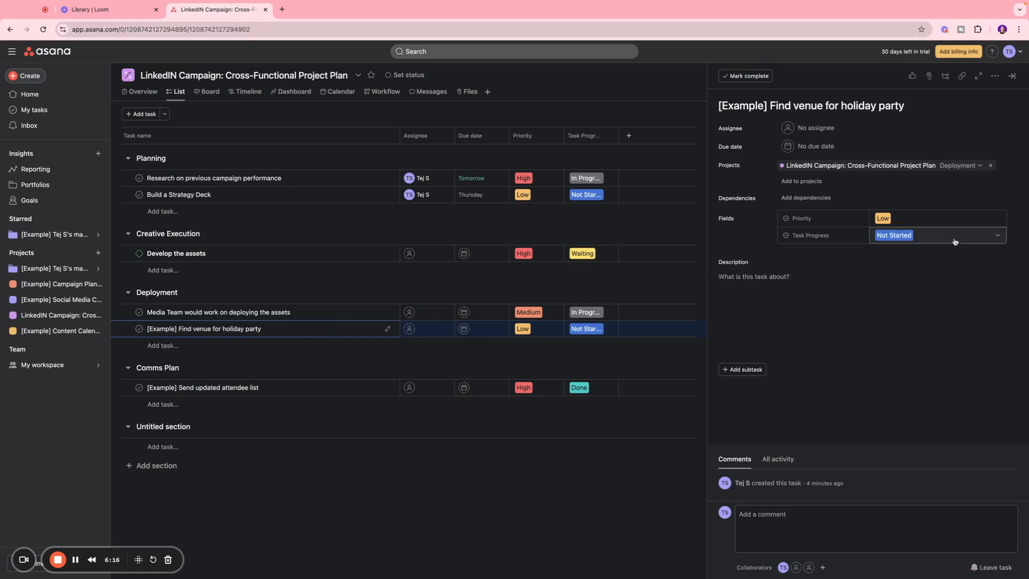
Delete the "[Example] Find venue for holiday party" task from the Deployment section
click(993, 76)
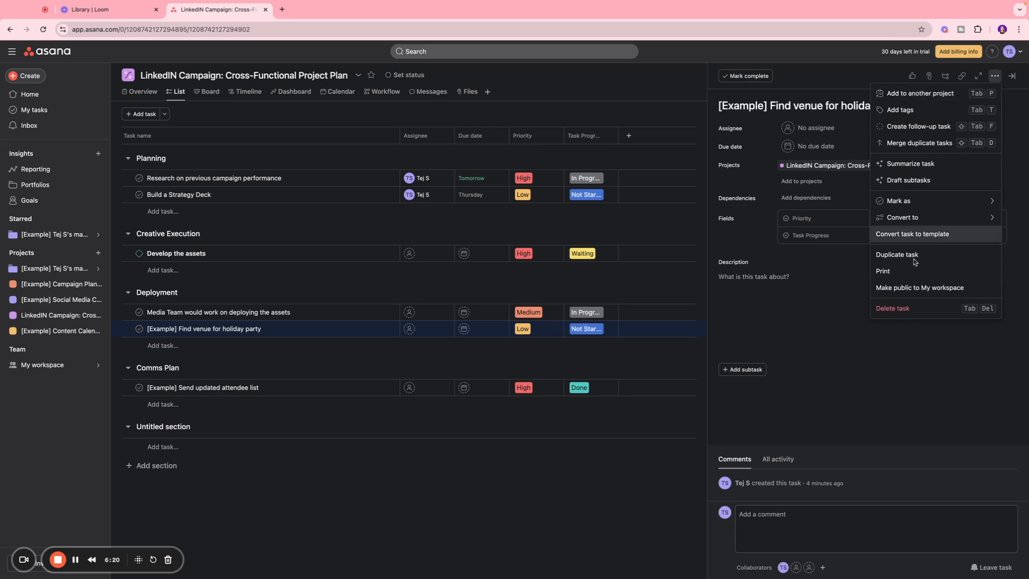
click(914, 308)
key(Escape)
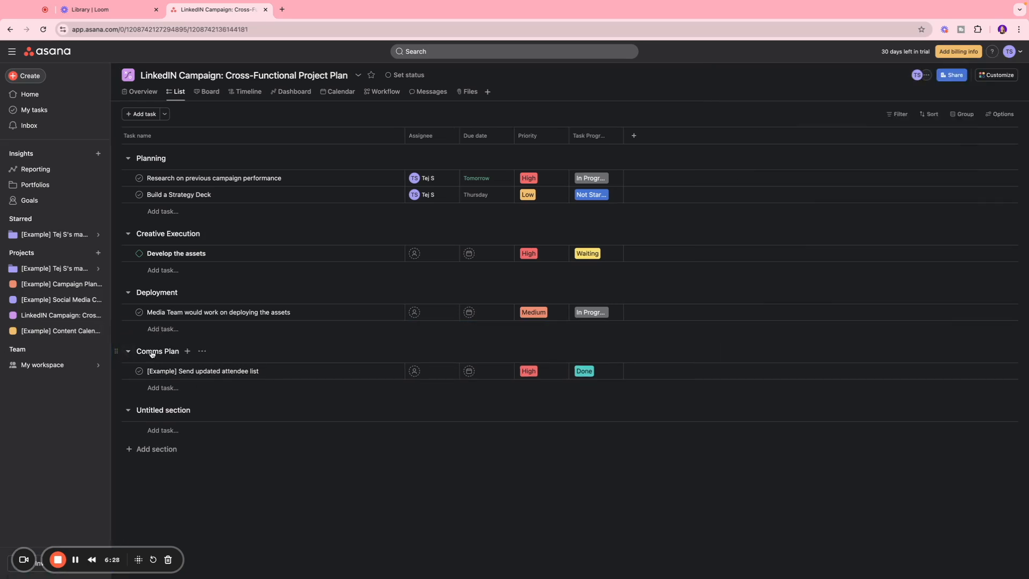
Delete the Comms Plan section while keeping its task, and delete the empty untitled section
click(202, 350)
click(248, 435)
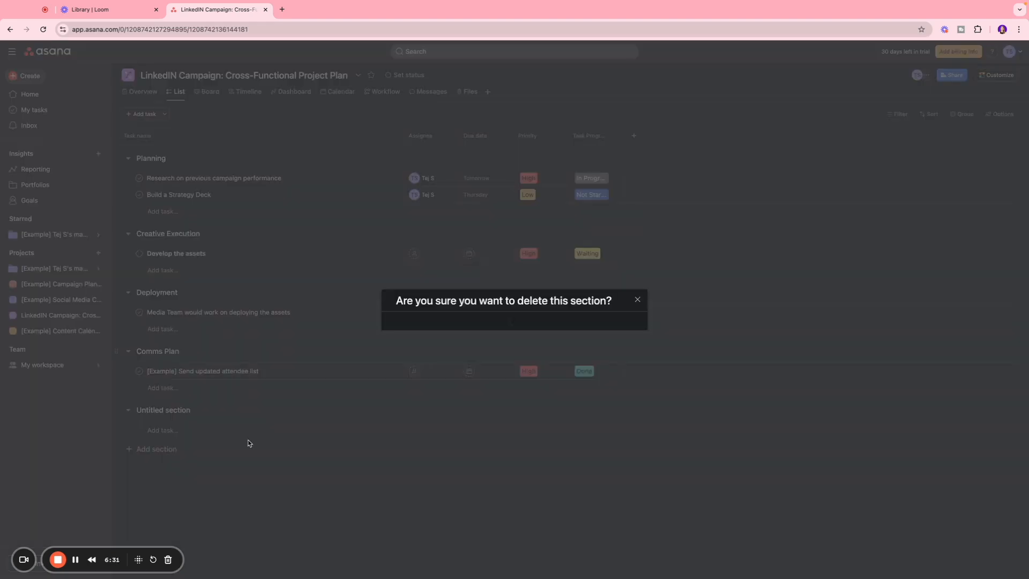
click(595, 359)
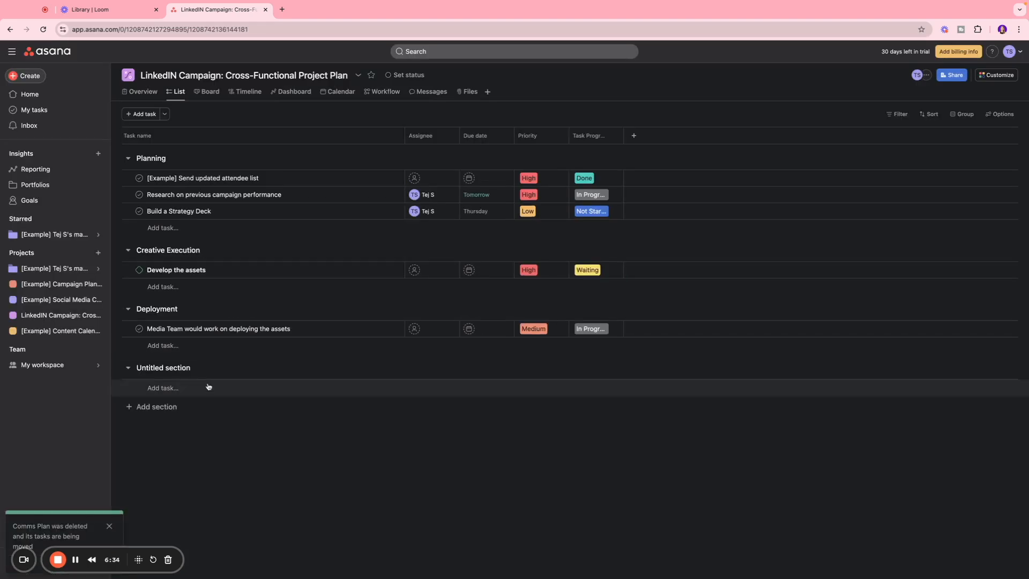
click(211, 368)
click(278, 449)
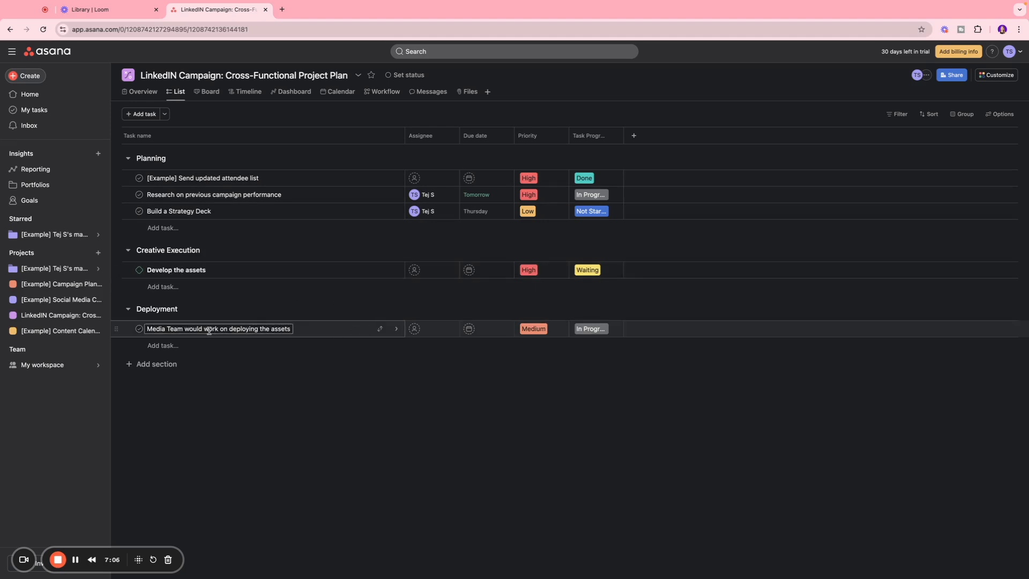
Look over the deployment task's assignee choices and the description and comment fields of the "Research on previous campaign performance" task
click(415, 328)
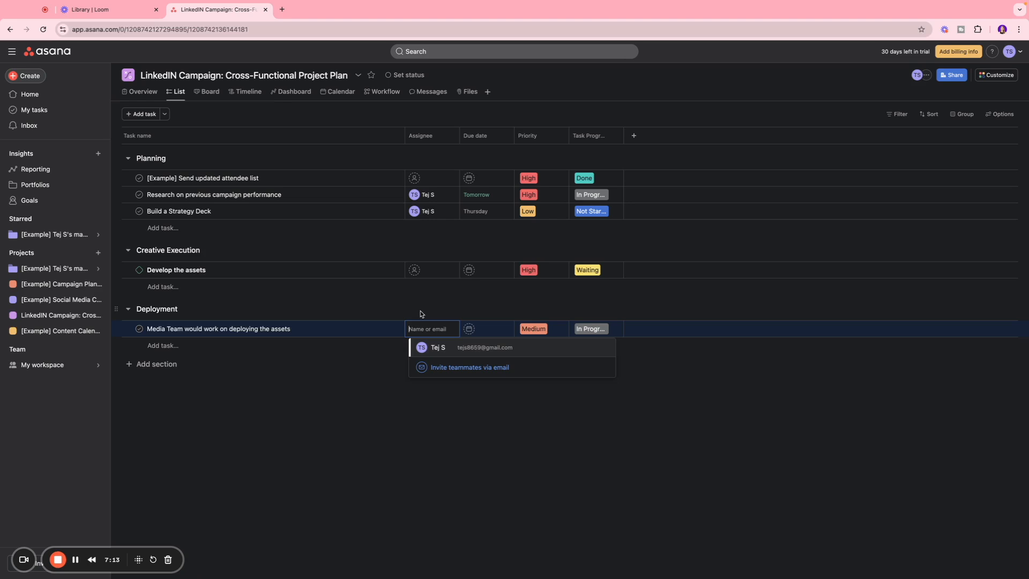
click(299, 199)
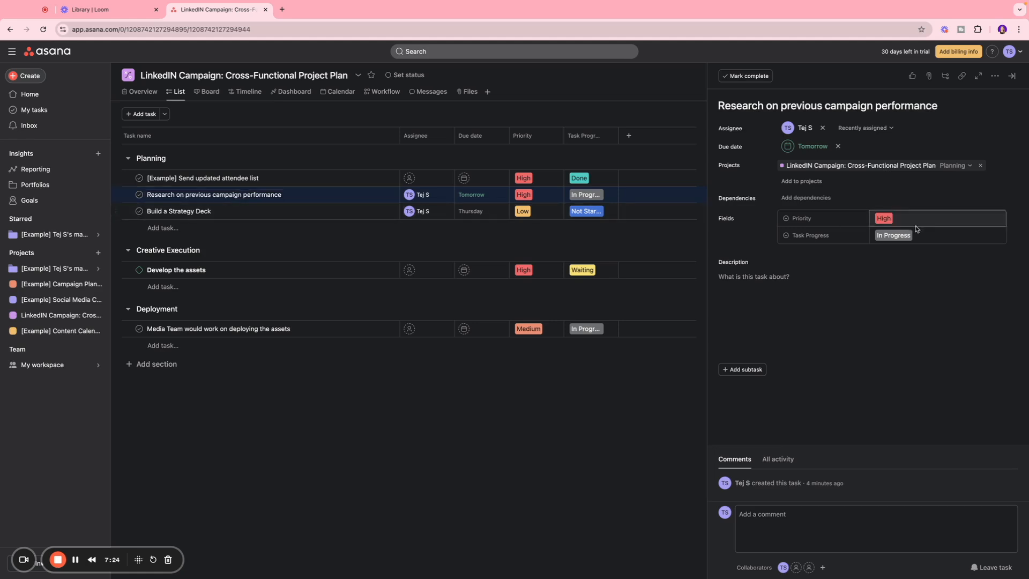
click(766, 285)
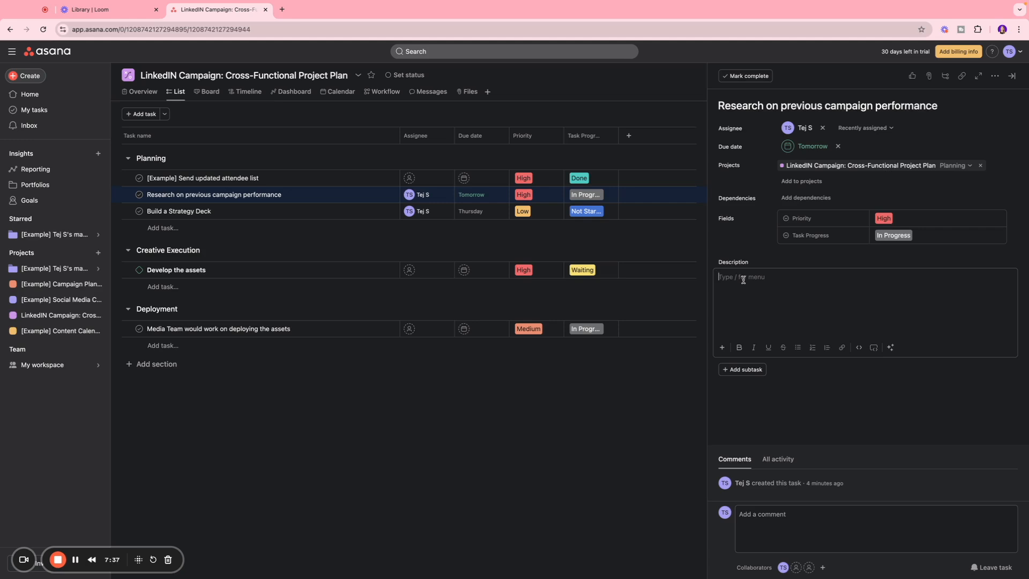
click(783, 533)
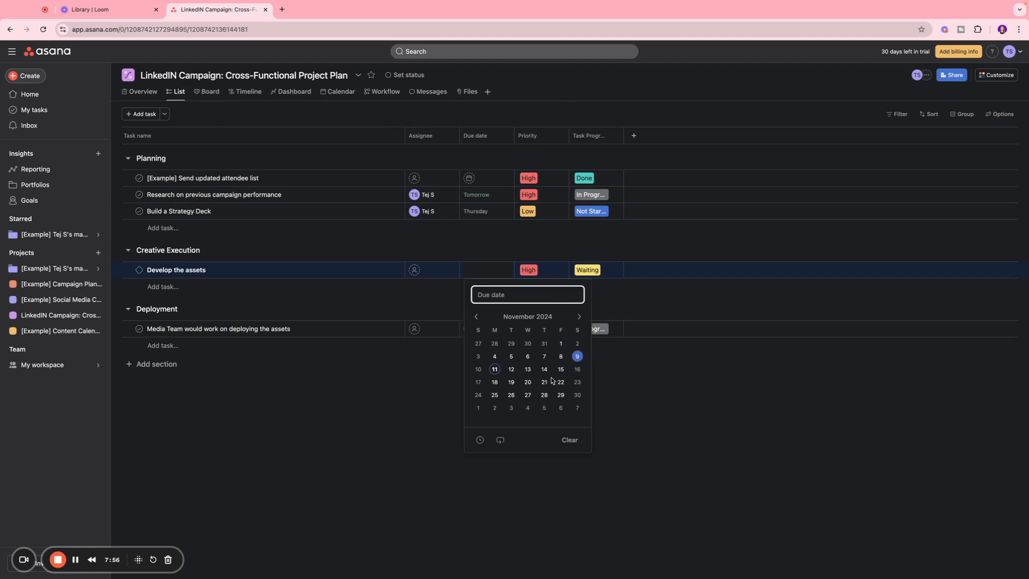
Set the due dates of "Develop the assets" to Nov 21 and the Media Team deployment task to Nov 29
click(544, 382)
click(465, 331)
click(561, 444)
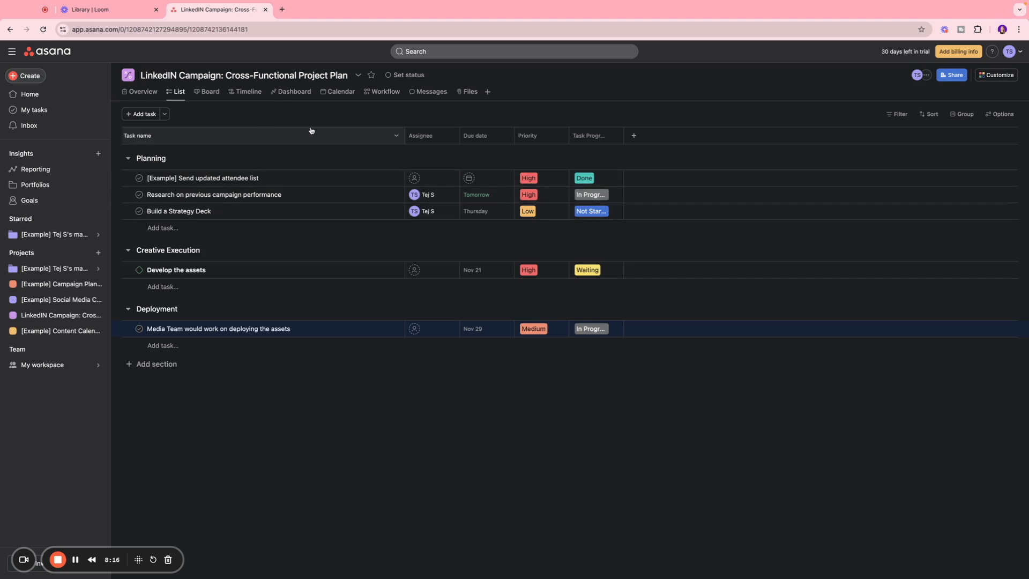
Look over the project's board, timeline, dashboard, files and overview, and return to the task list
click(199, 96)
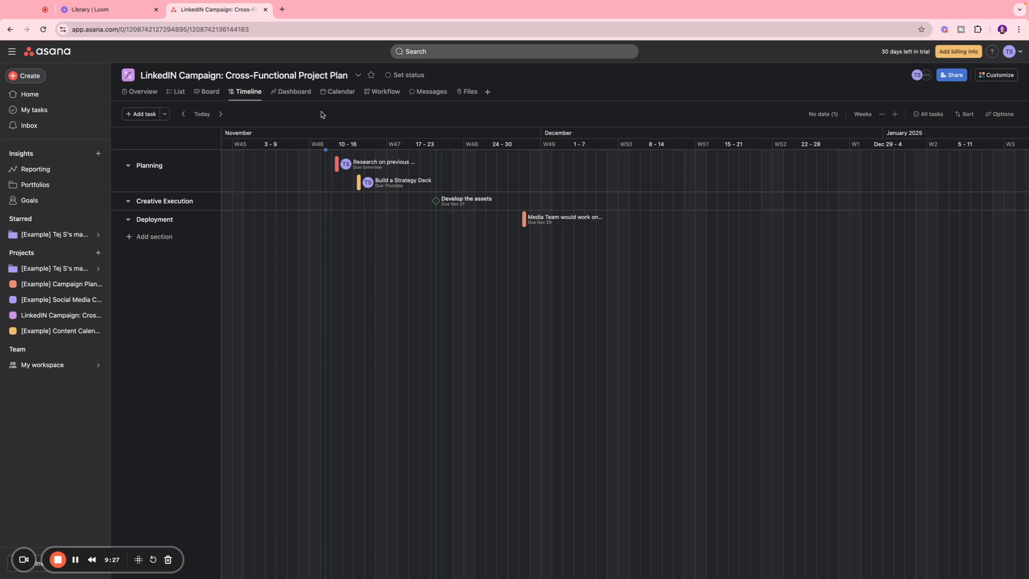
click(129, 200)
click(285, 93)
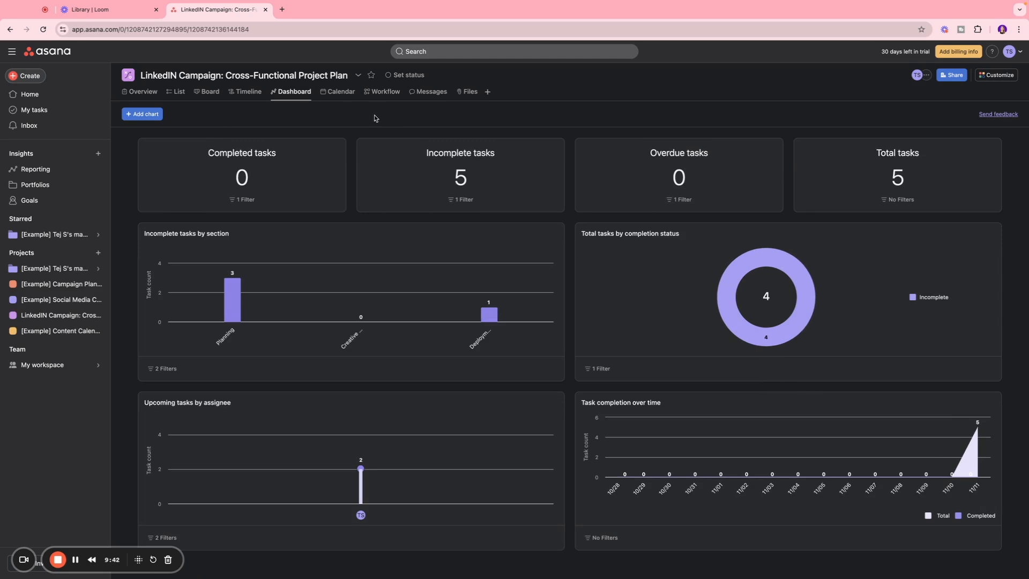
click(467, 95)
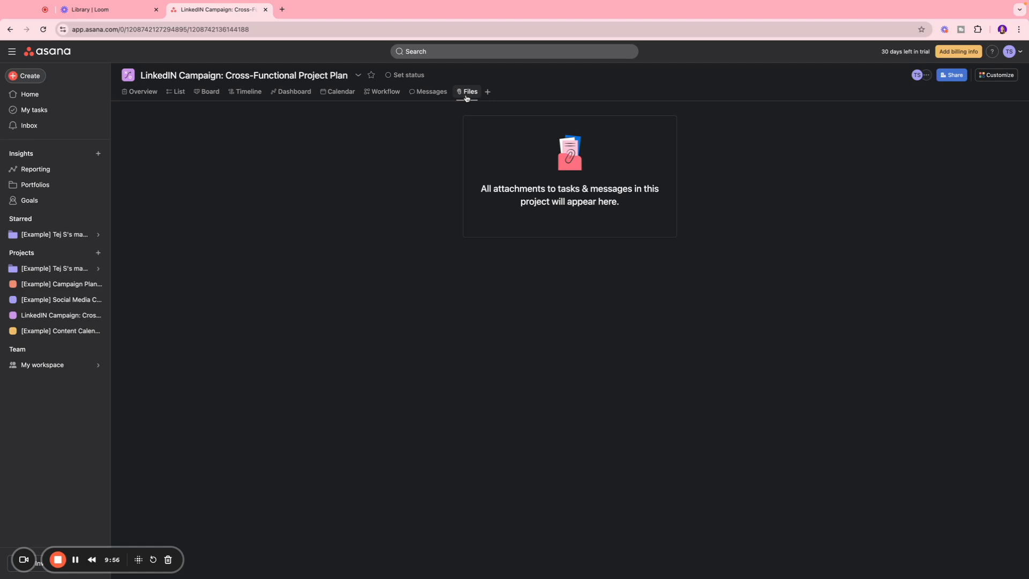
click(136, 92)
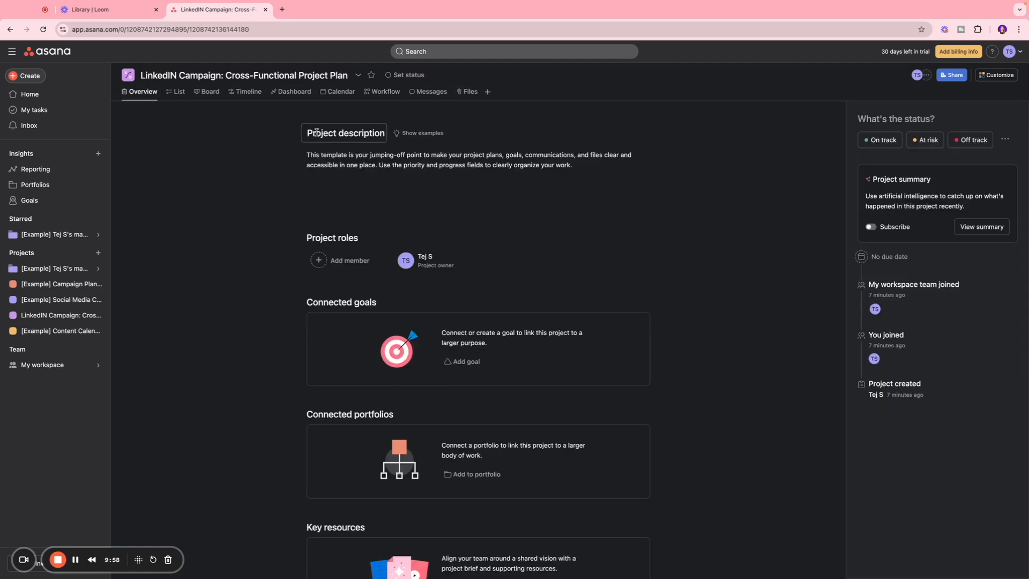
scroll(356, 156, down, 2)
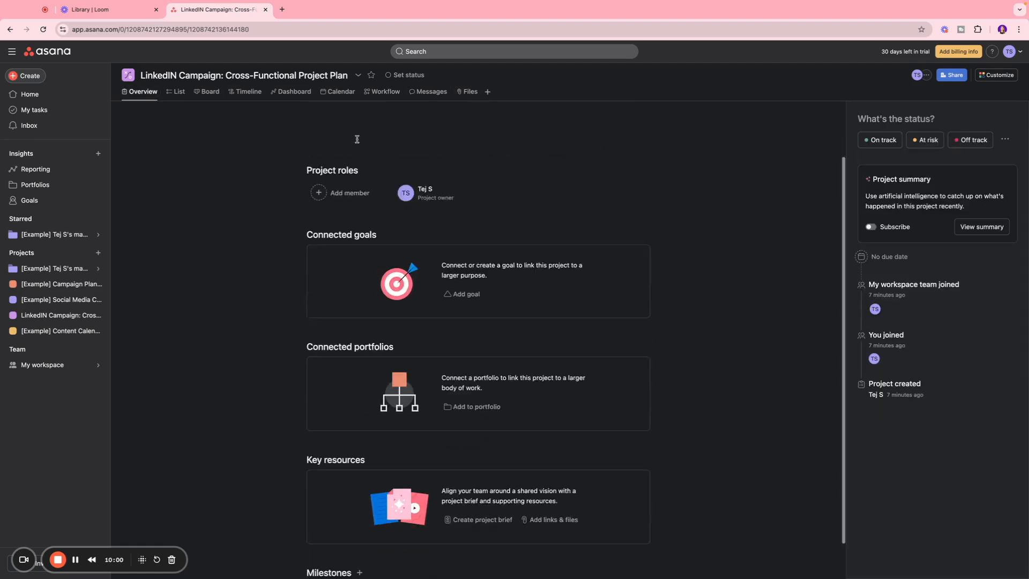
scroll(357, 142, up, 2)
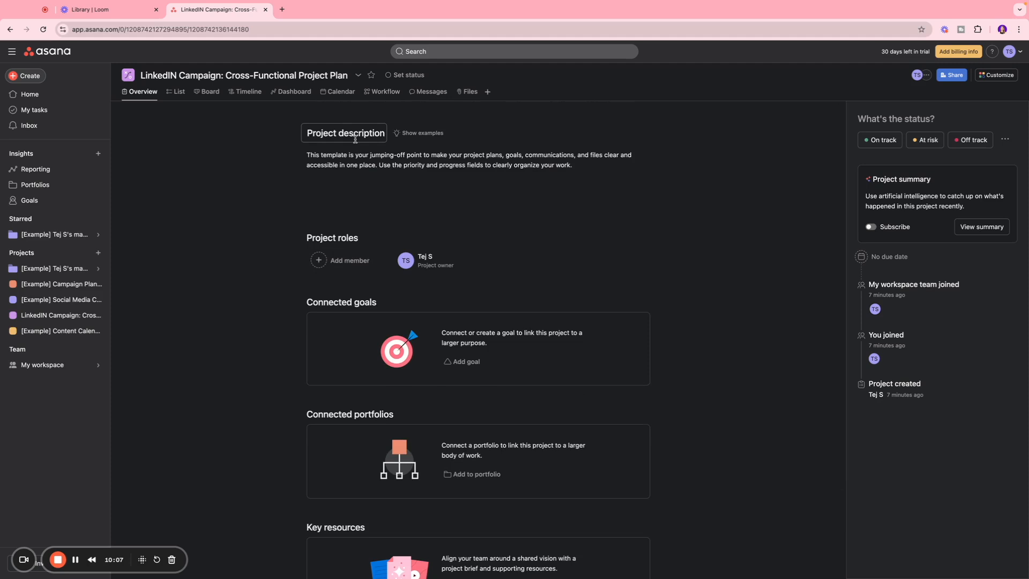
click(175, 91)
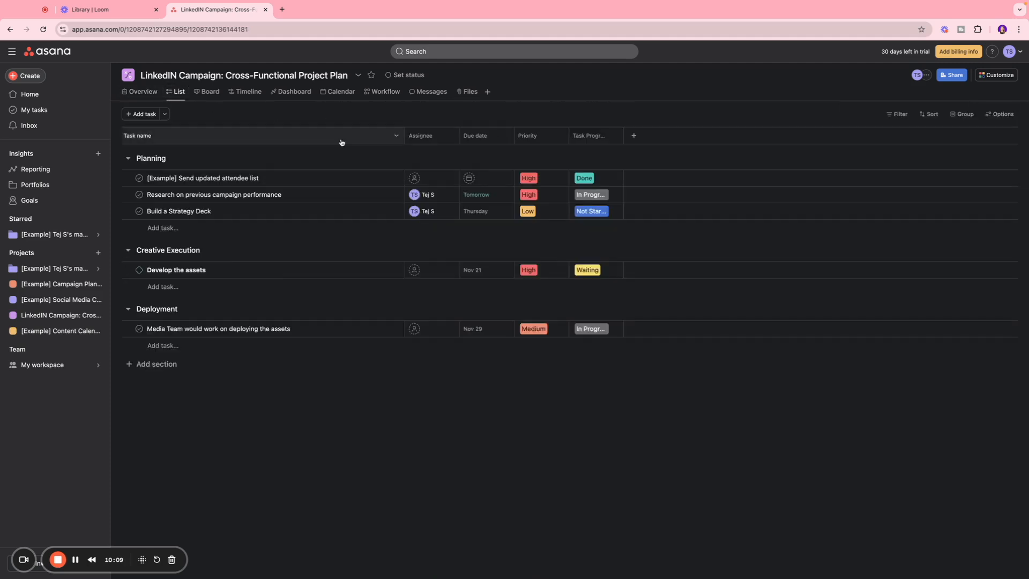
Set the project status to On track and post the status update with the summary and next steps left blank
click(406, 75)
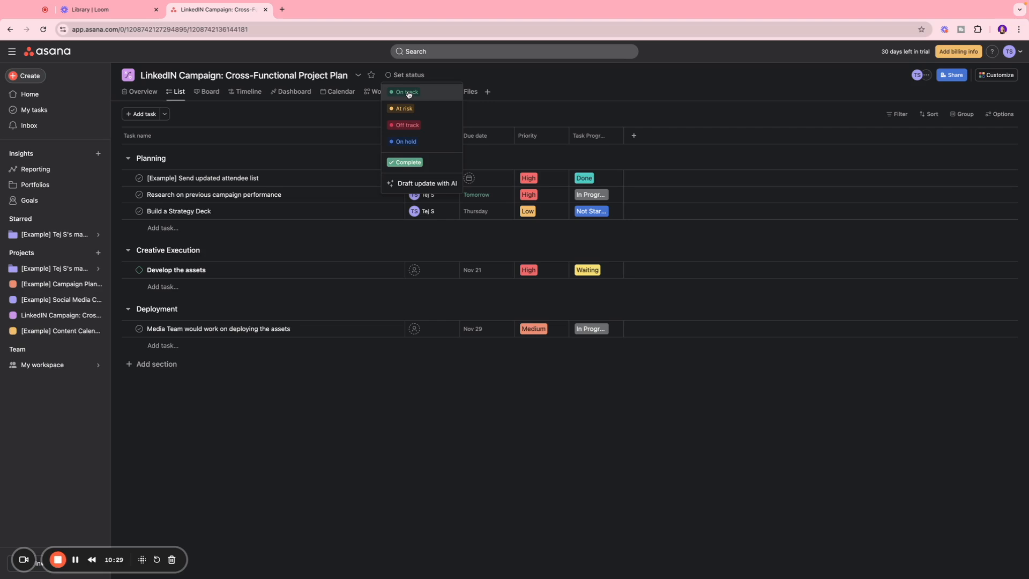
click(408, 93)
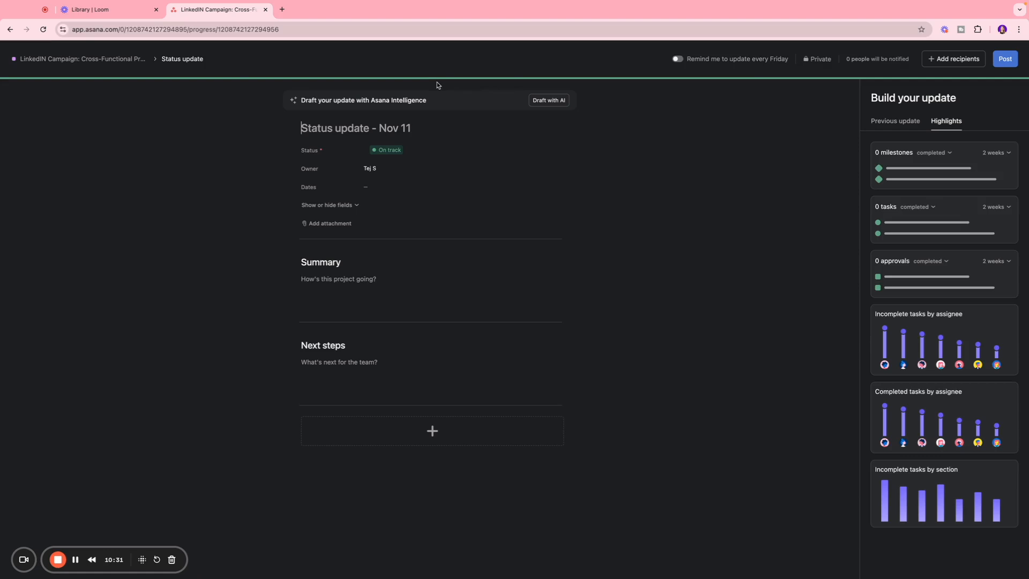
click(341, 280)
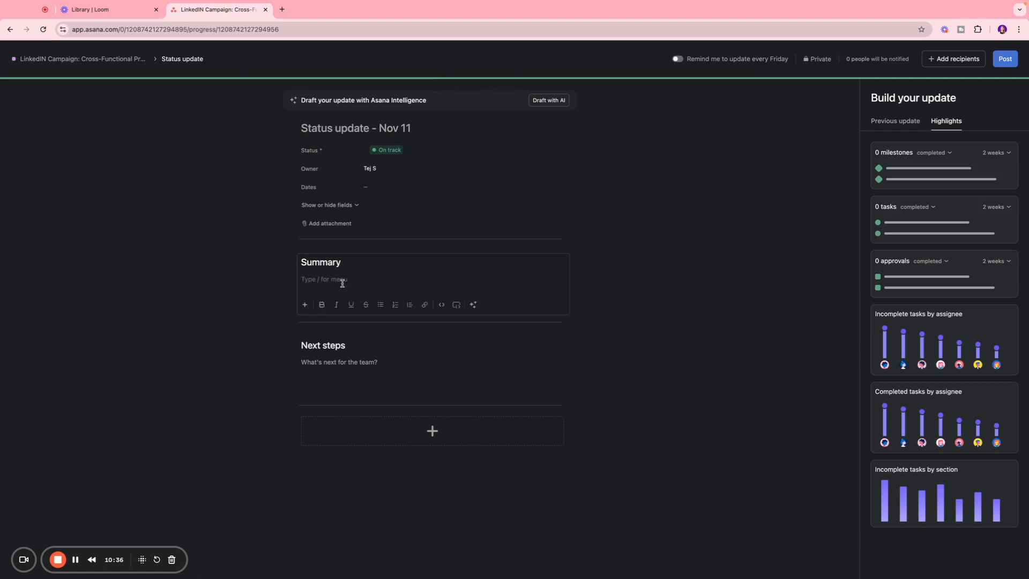
click(374, 368)
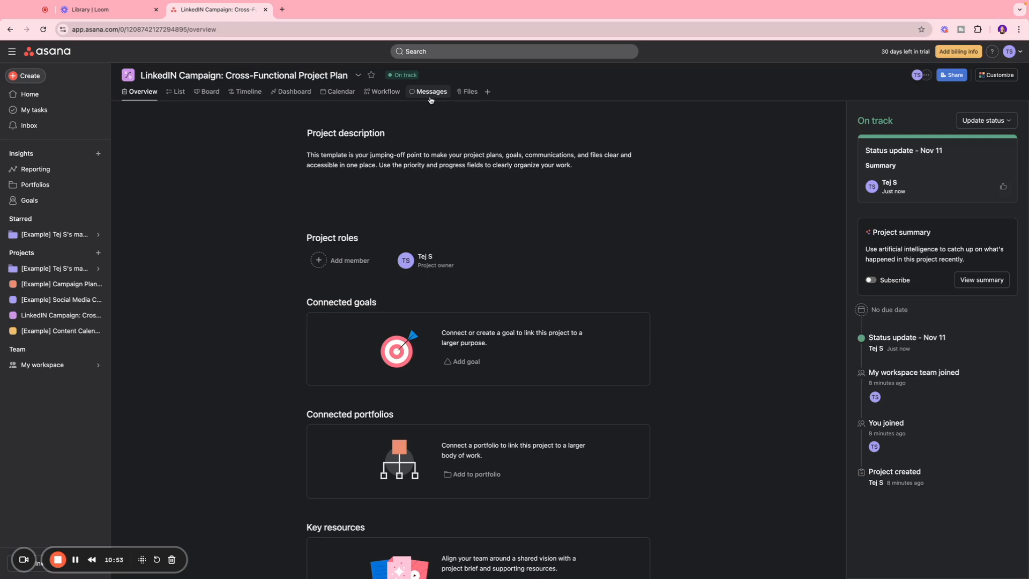
Open the "[Example] Campaign Planning for Q1" project to examine its task list
click(56, 284)
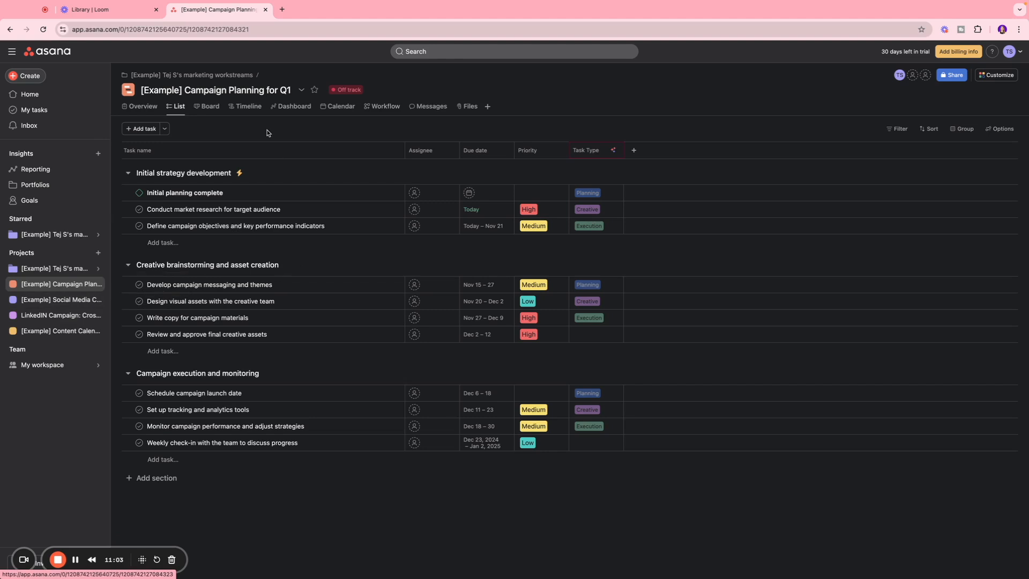